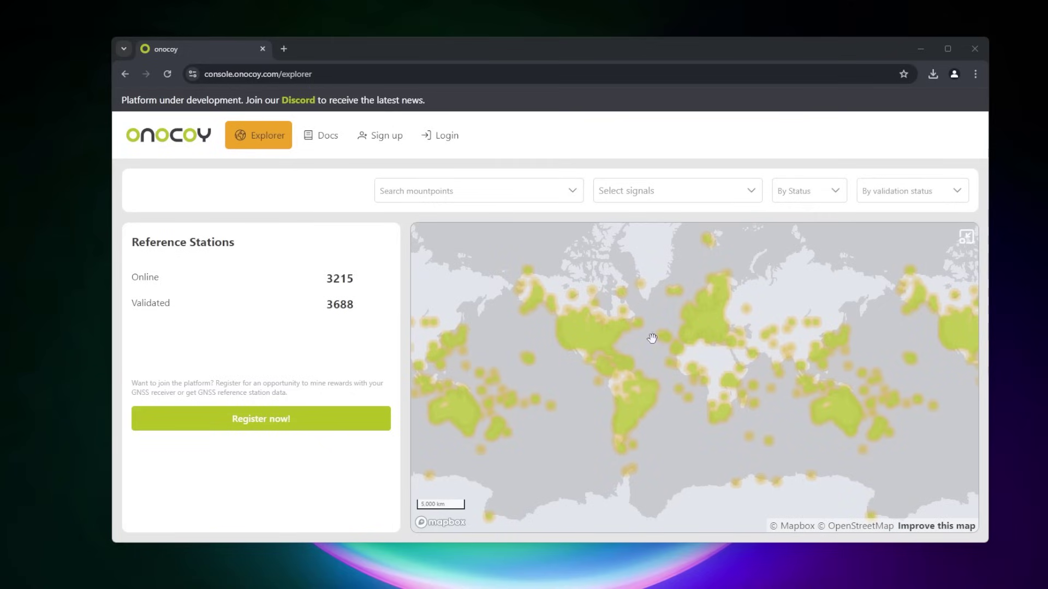
# Step: Start a new account registration, go through the personal details, and continue with the Join as a Miner role
pyautogui.click(380, 146)
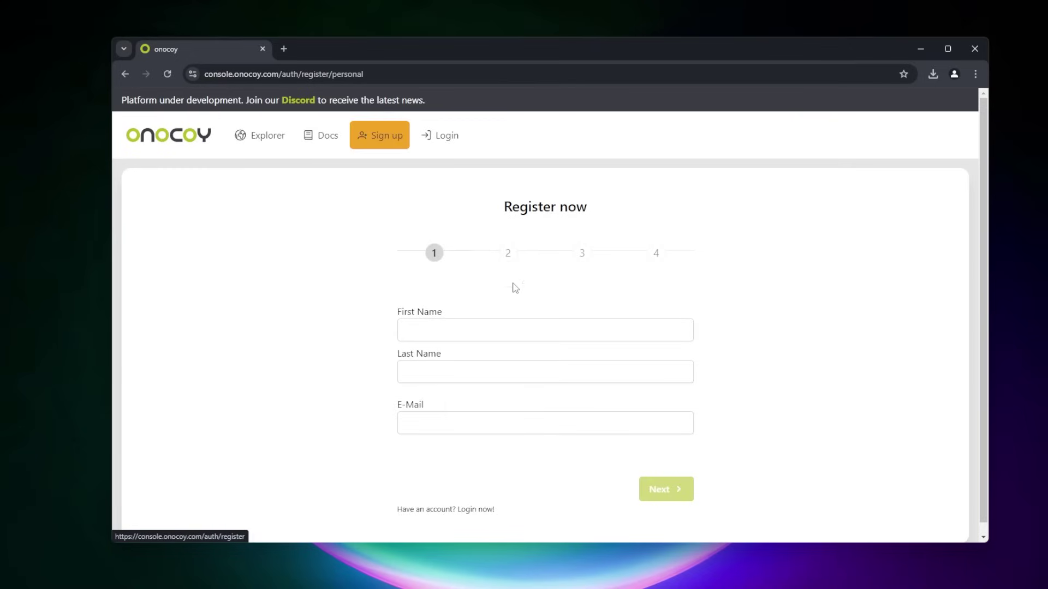
pyautogui.click(453, 327)
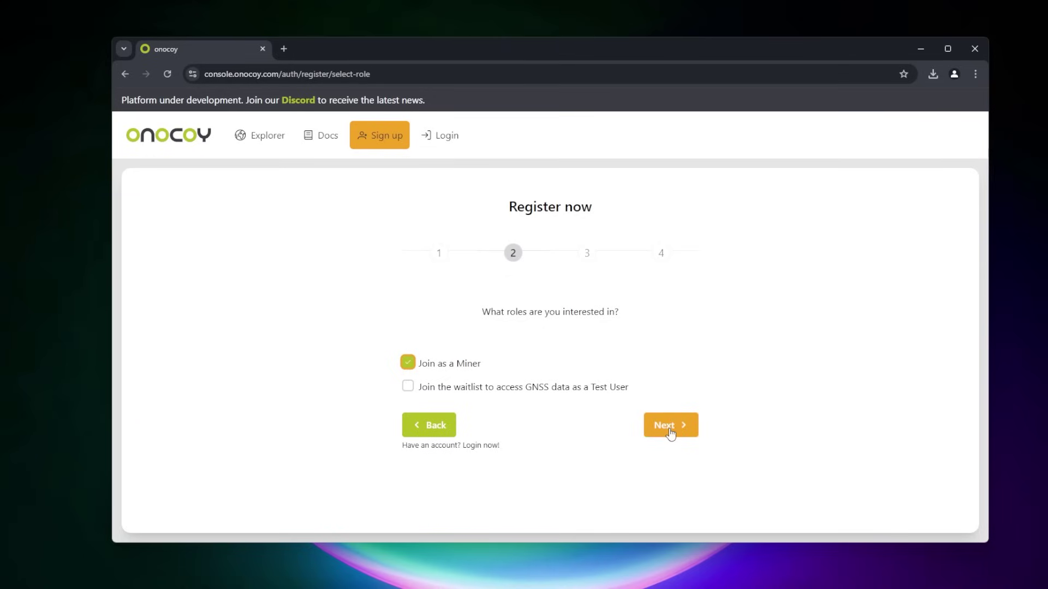
pyautogui.click(671, 433)
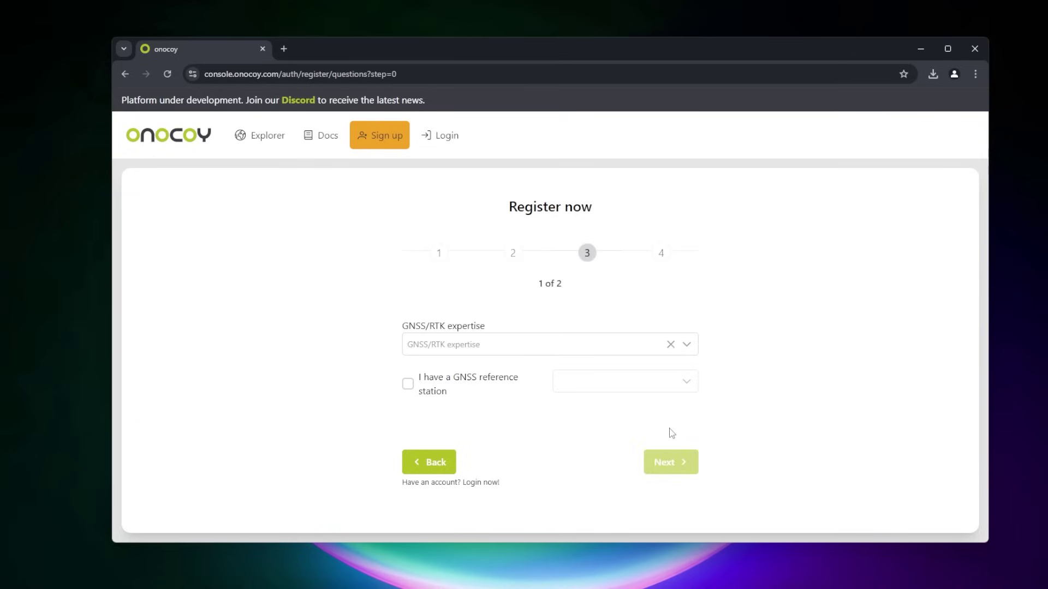
# Step: Set GNSS/RTK expertise to Novice, declare a GNS NTRIP-X as the owned GNSS reference station, and continue
pyautogui.click(473, 350)
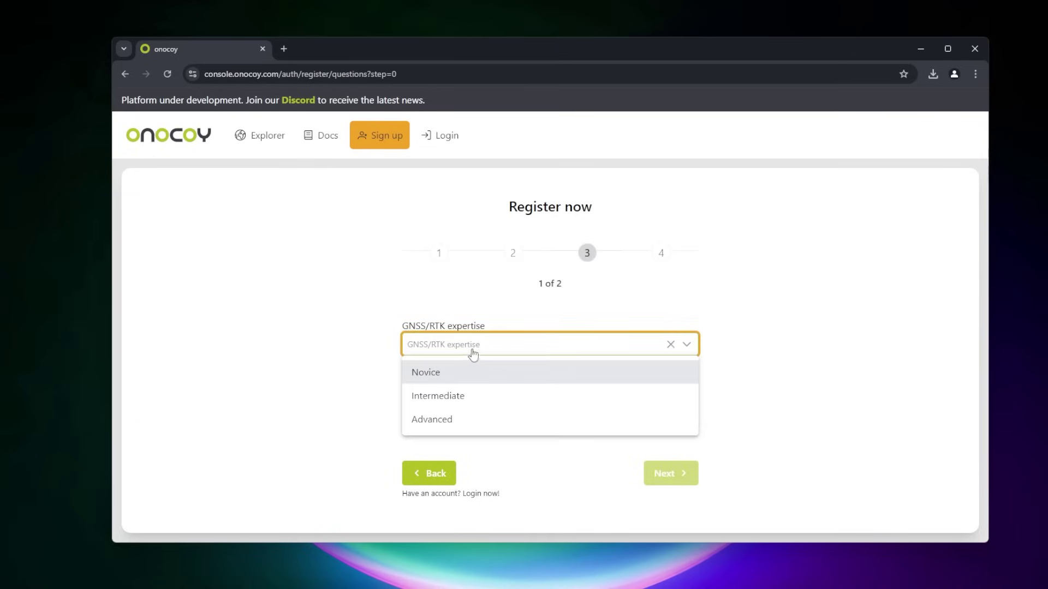
pyautogui.click(446, 377)
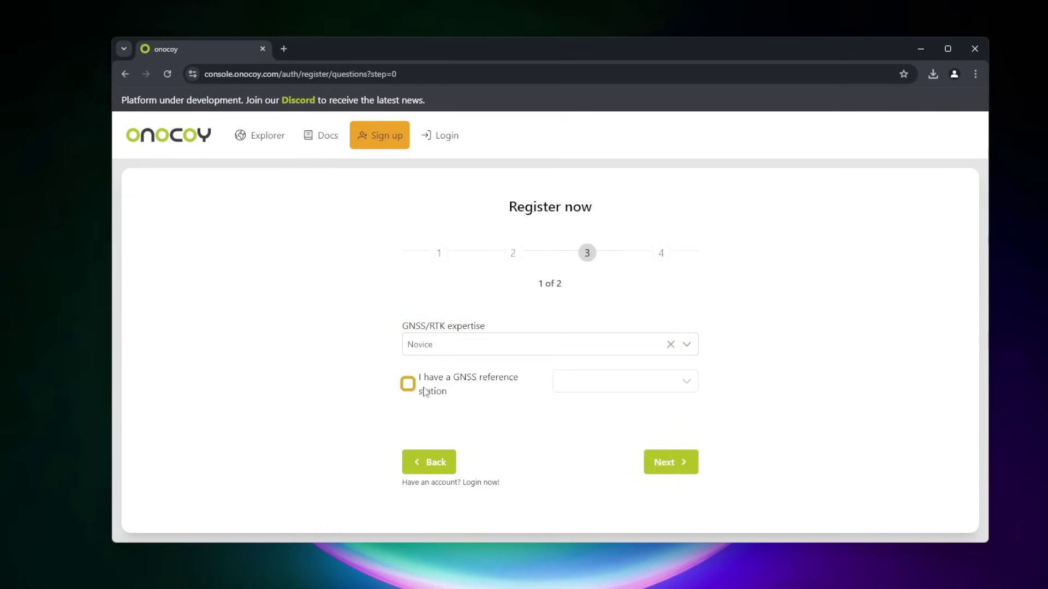
pyautogui.click(407, 384)
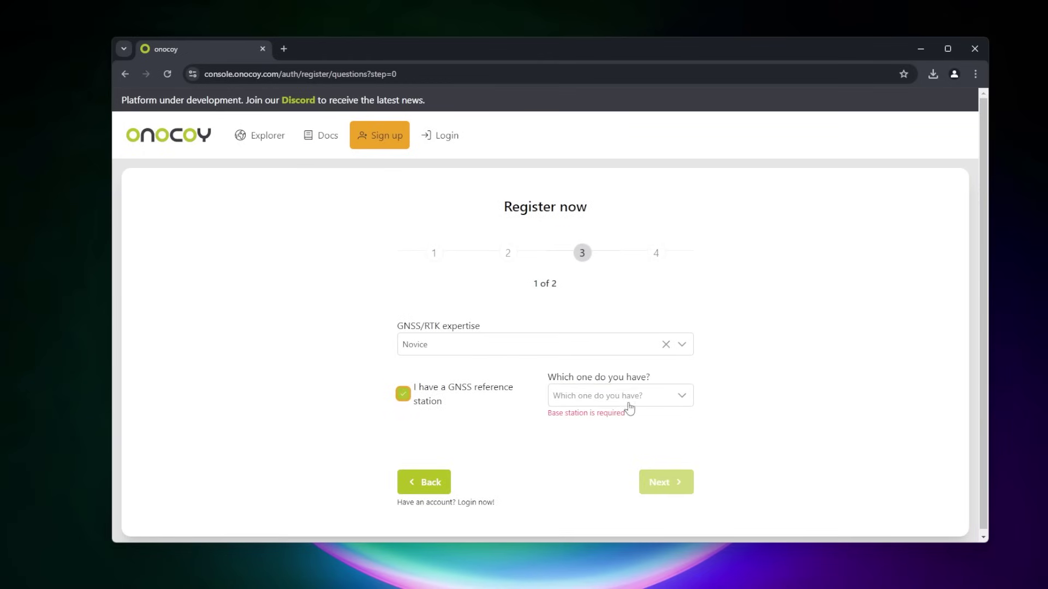
pyautogui.click(678, 398)
pyautogui.scroll(-2, 628, 459)
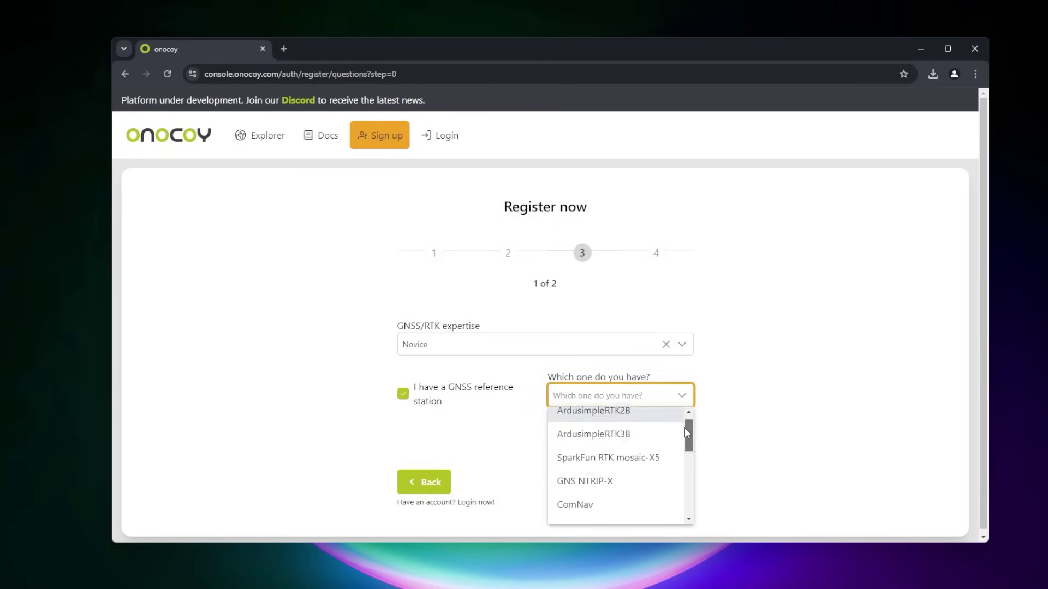
pyautogui.click(570, 440)
pyautogui.click(603, 442)
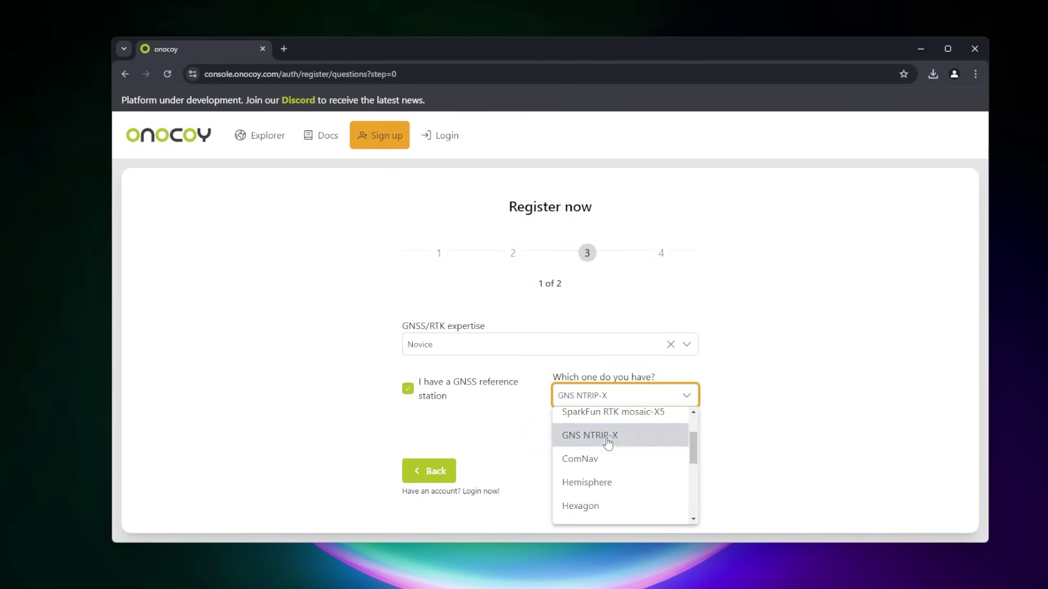
pyautogui.click(678, 480)
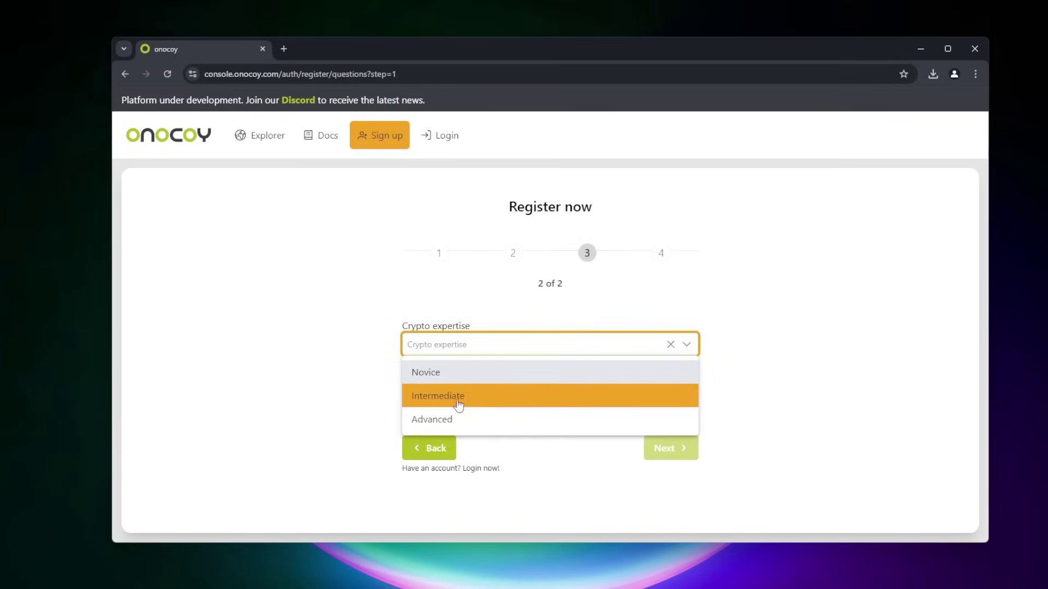
# Step: Set crypto expertise to Intermediate, declare prior blockchain and Solana wallets with Phantom as the wallet, and continue to the final registration page
pyautogui.click(494, 407)
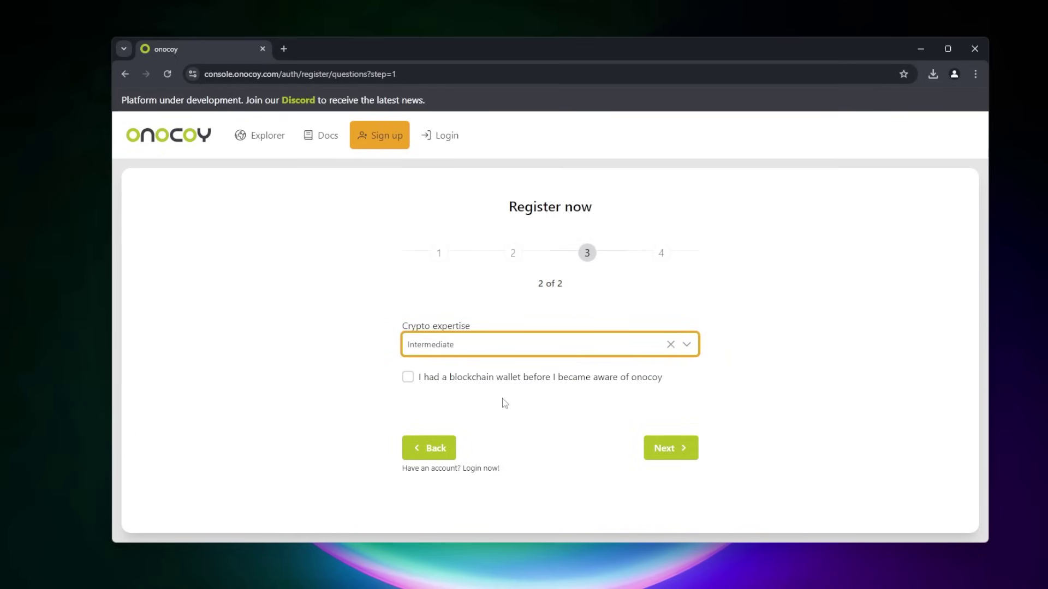
pyautogui.click(407, 378)
pyautogui.click(403, 413)
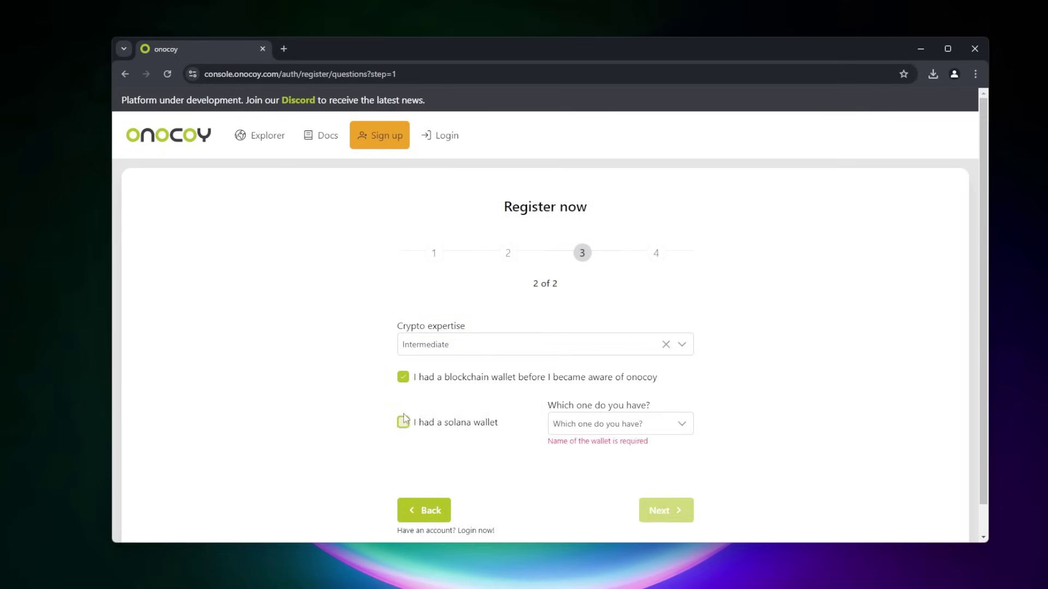
pyautogui.click(595, 425)
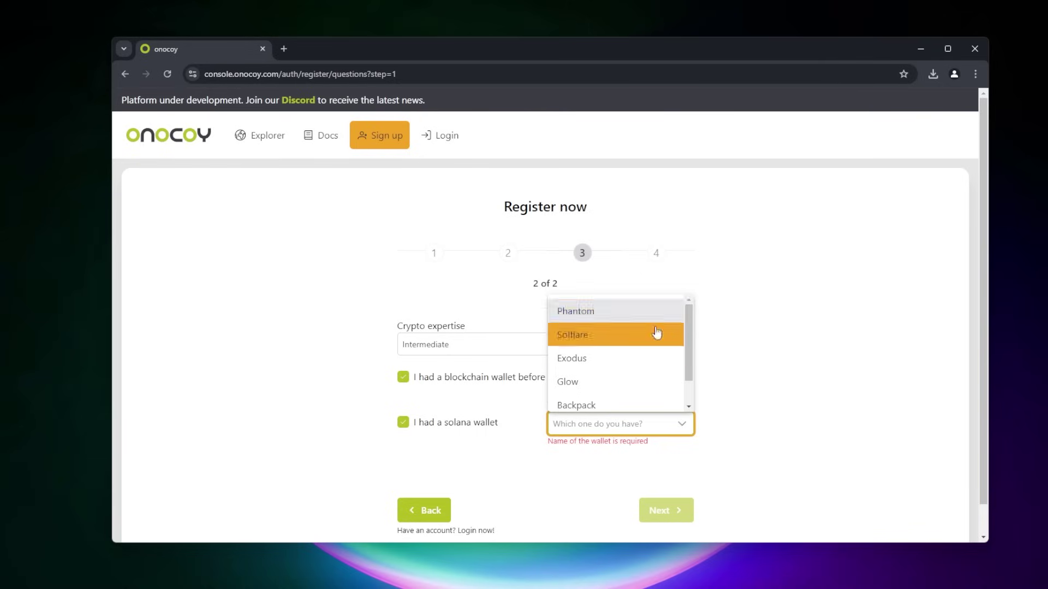
pyautogui.click(601, 313)
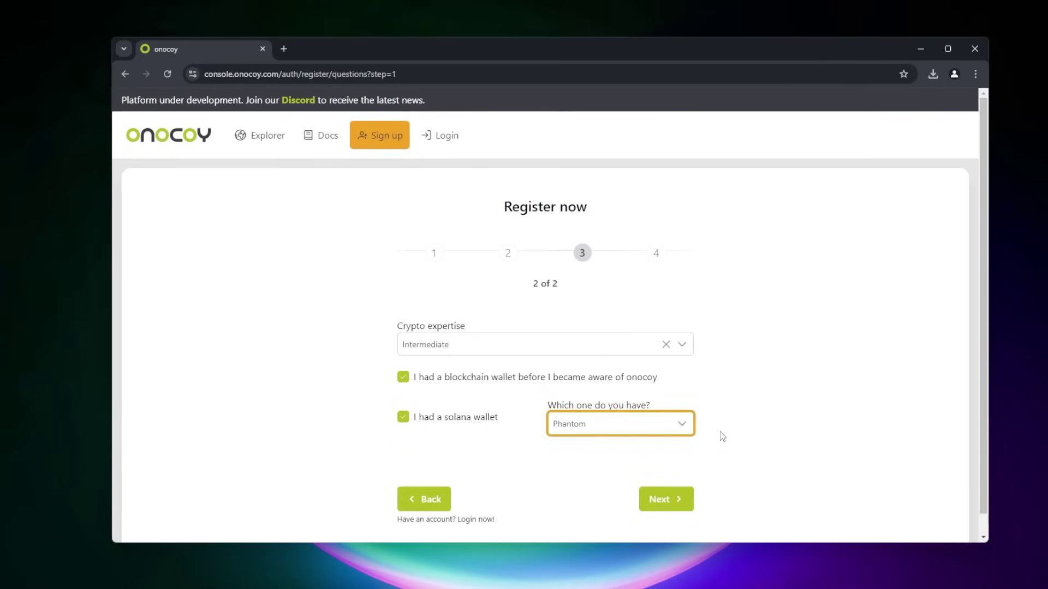
pyautogui.click(670, 499)
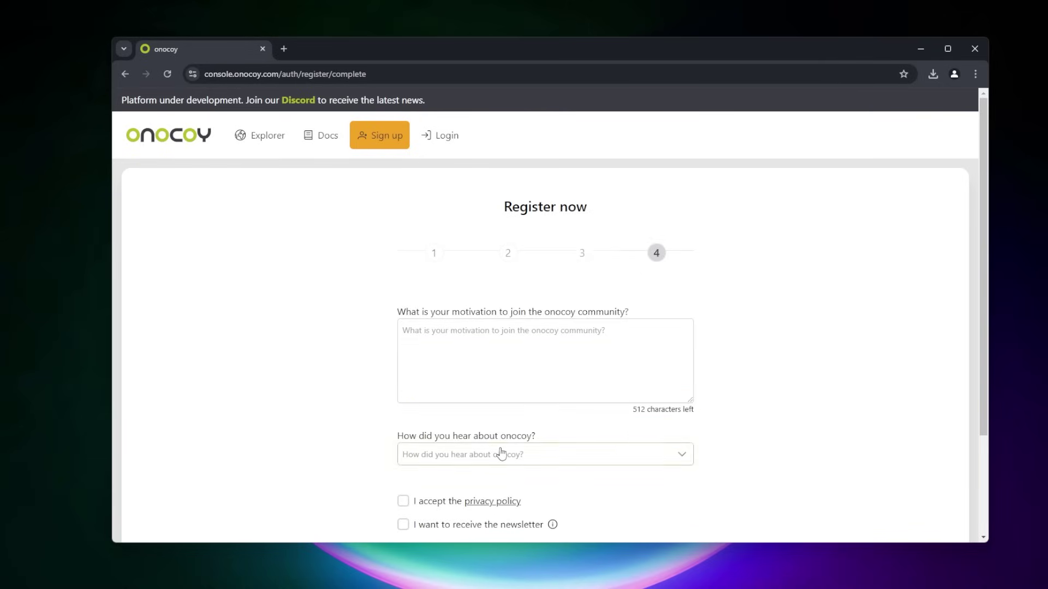
pyautogui.scroll(-2, 667, 431)
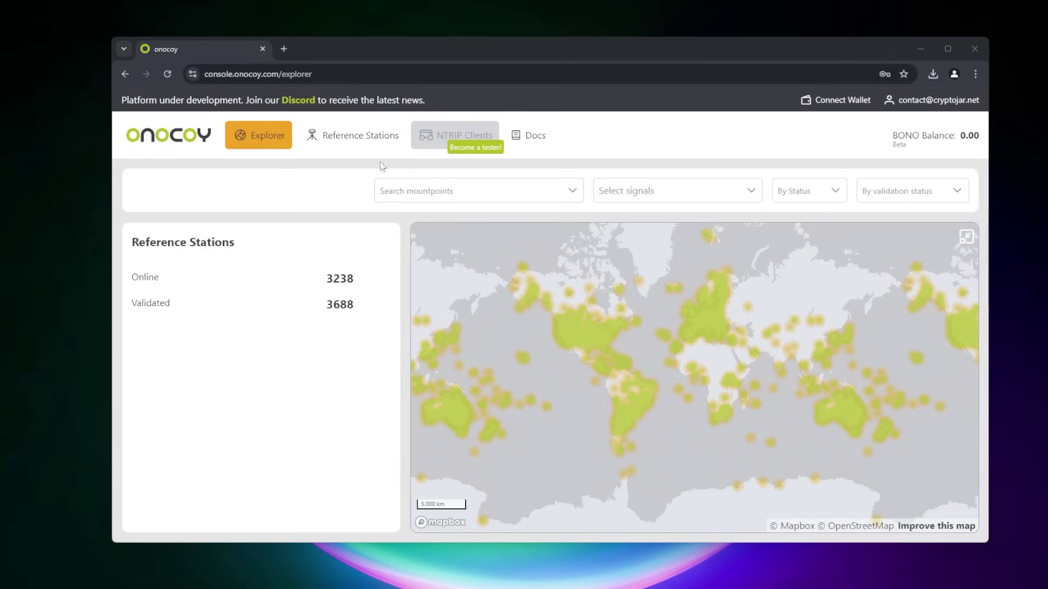
# Step: Add a new NTRIP credential for the reference stations, entering its password and leaving the description empty, and save it
pyautogui.click(350, 138)
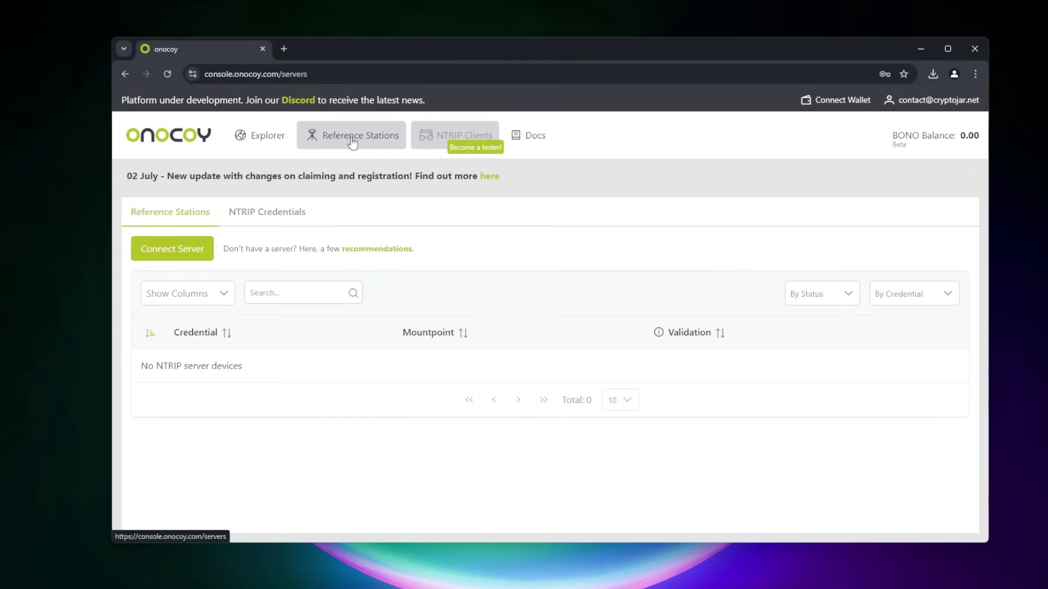
pyautogui.click(264, 219)
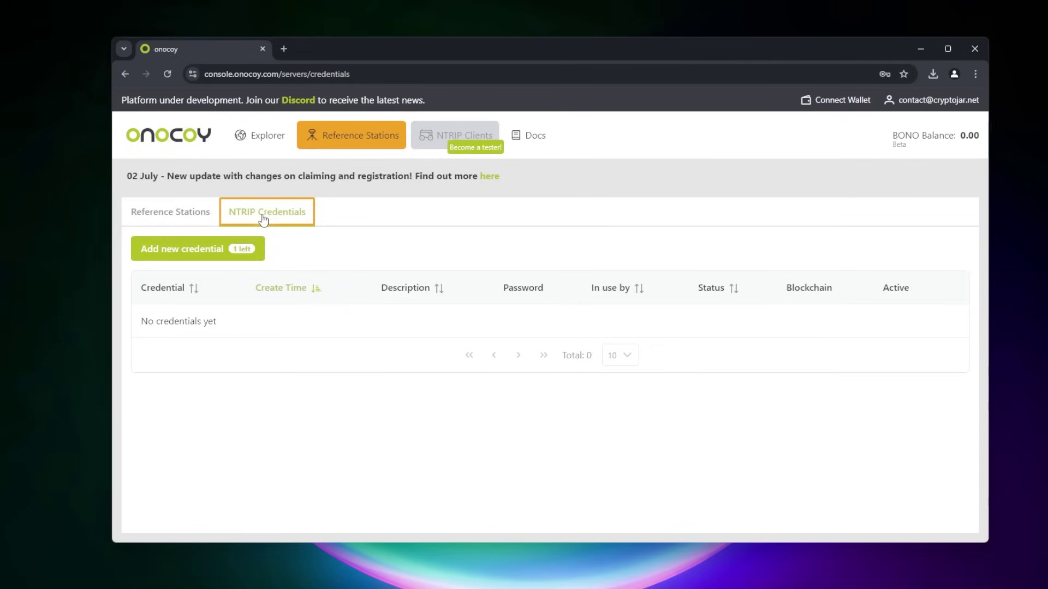
pyautogui.click(200, 252)
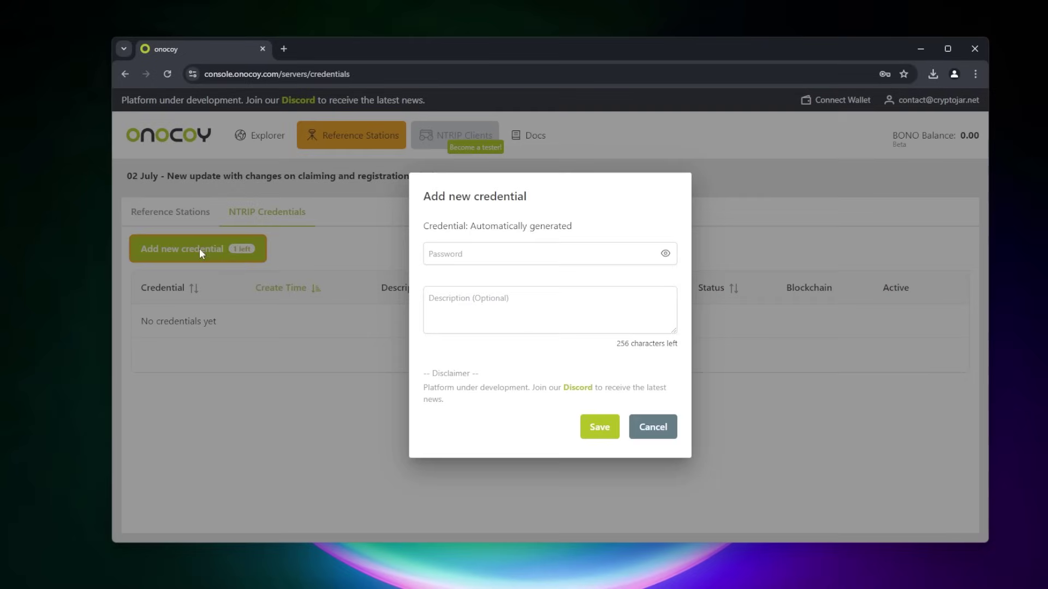
pyautogui.click(487, 255)
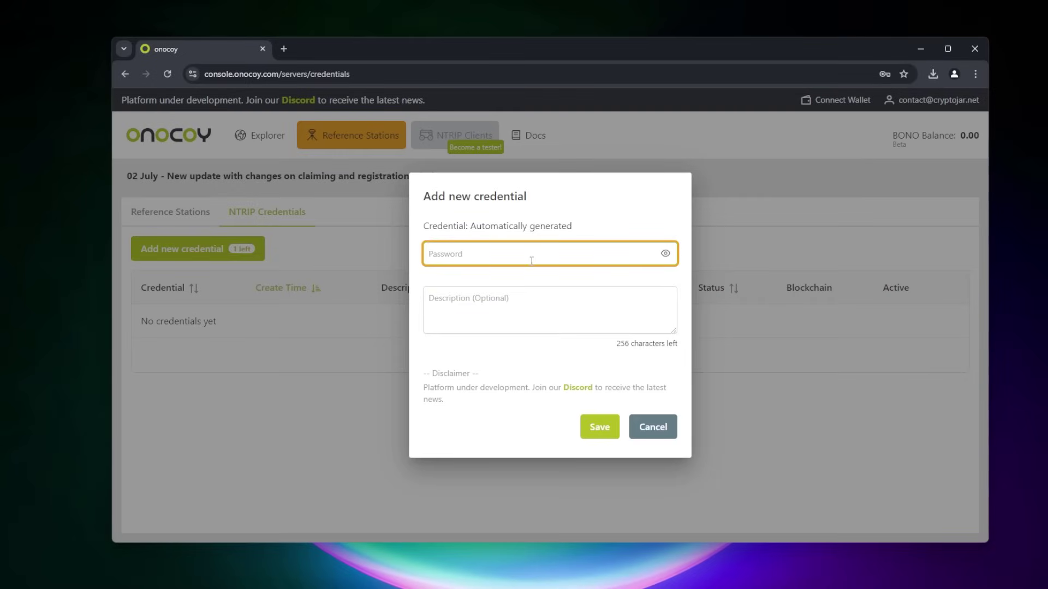
pyautogui.hotkey('ctrl', 'v')
pyautogui.click(558, 307)
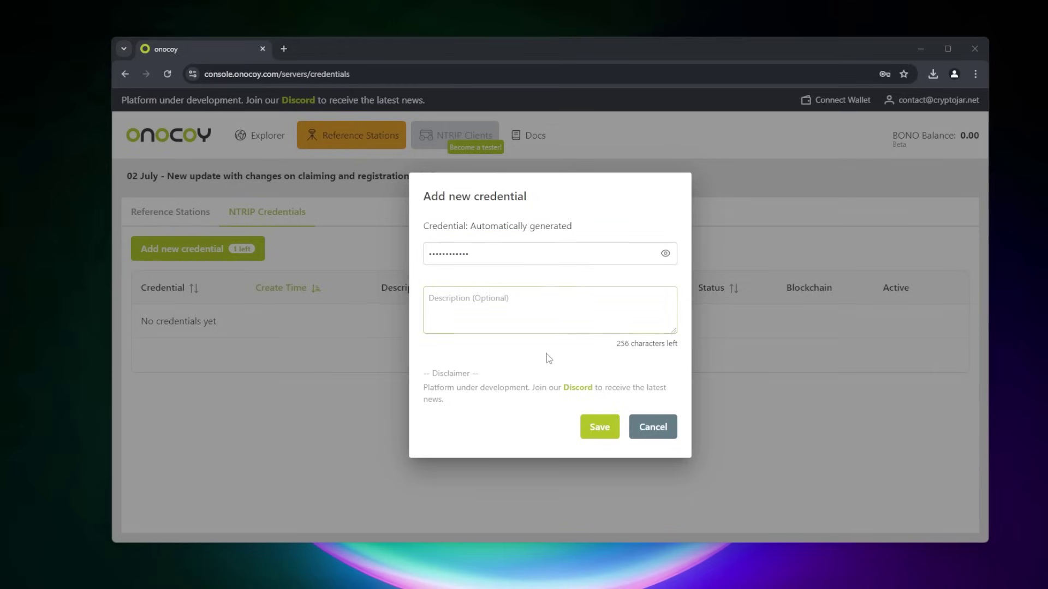
pyautogui.click(600, 429)
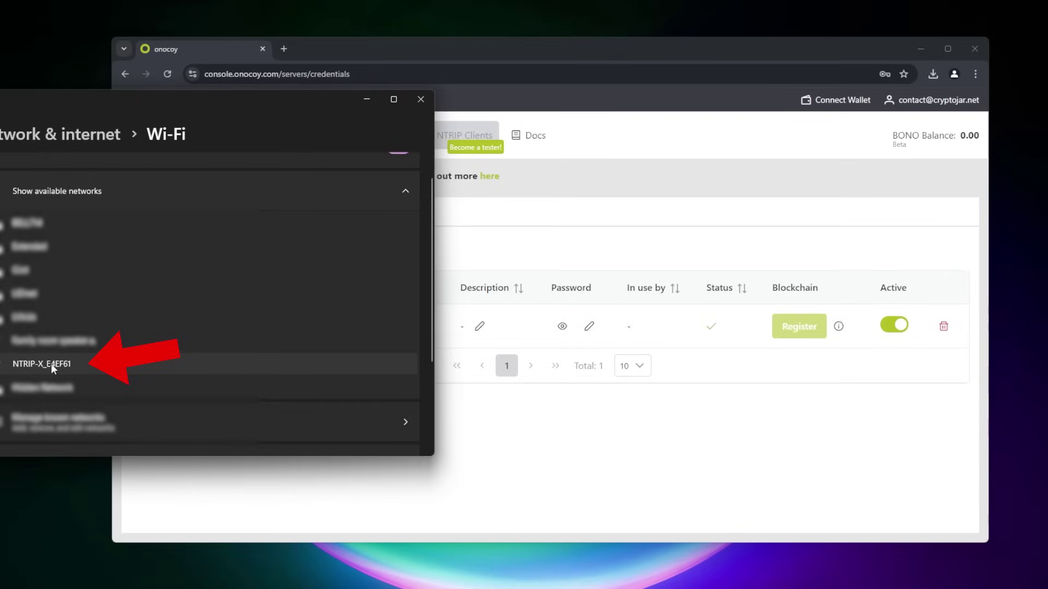
# Step: Connect the computer to the open Wi-Fi network NTRIP-X_E4EF61 and close the Wi-Fi settings
pyautogui.click(20, 363)
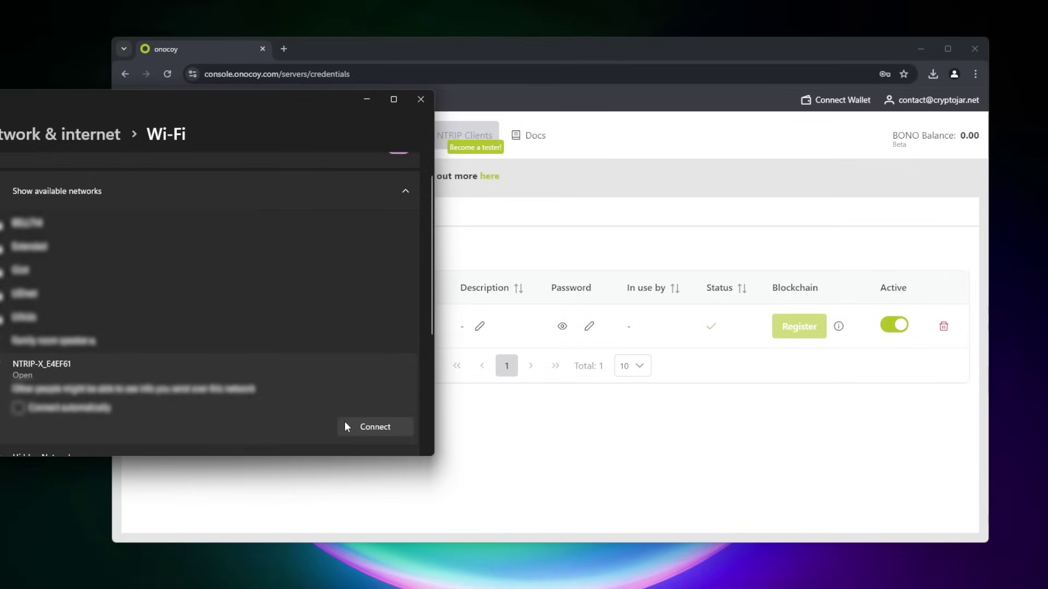
pyautogui.click(375, 427)
pyautogui.click(421, 99)
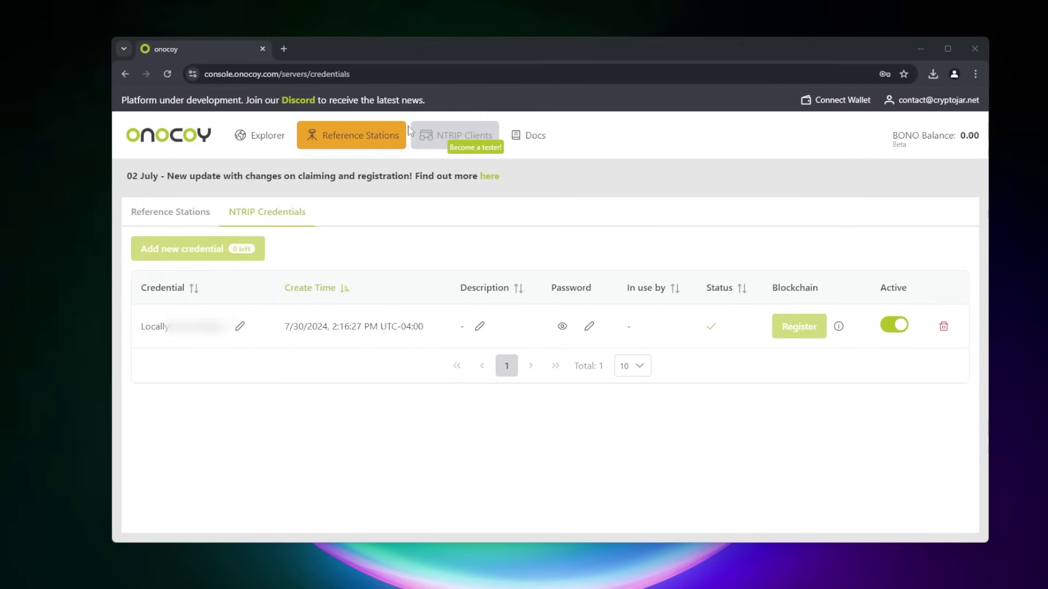
# Step: Load the receiver's configuration page at 192.168.4.1 in a new browser tab
pyautogui.click(287, 49)
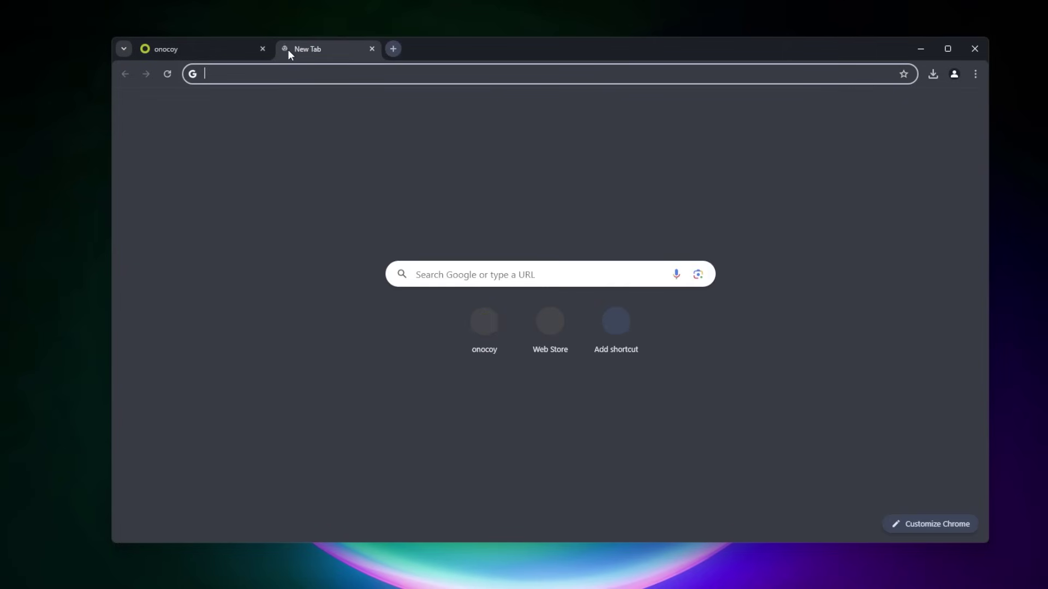
pyautogui.write('192')
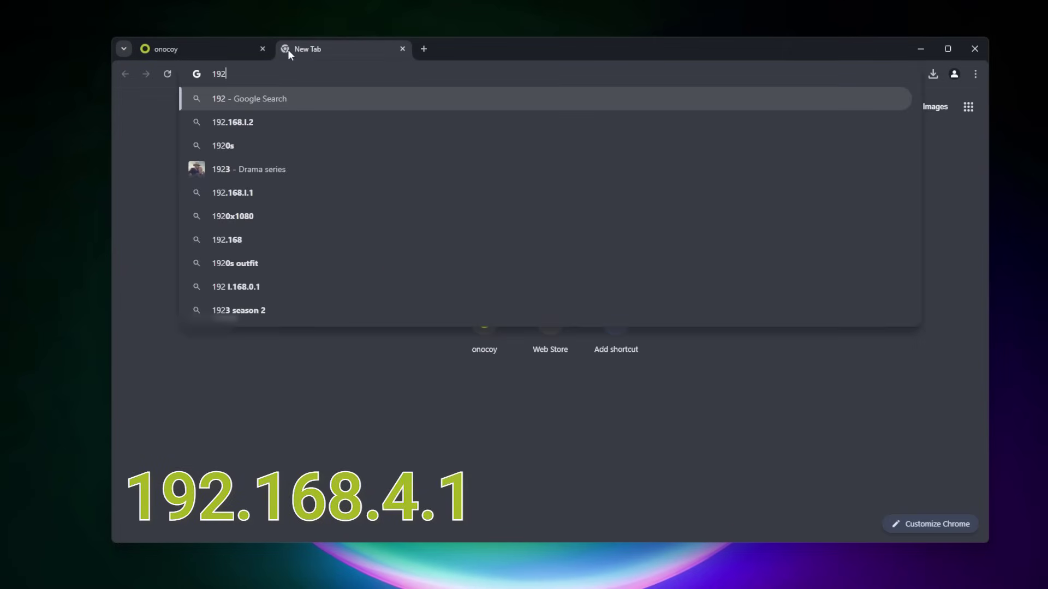
pyautogui.write('.16')
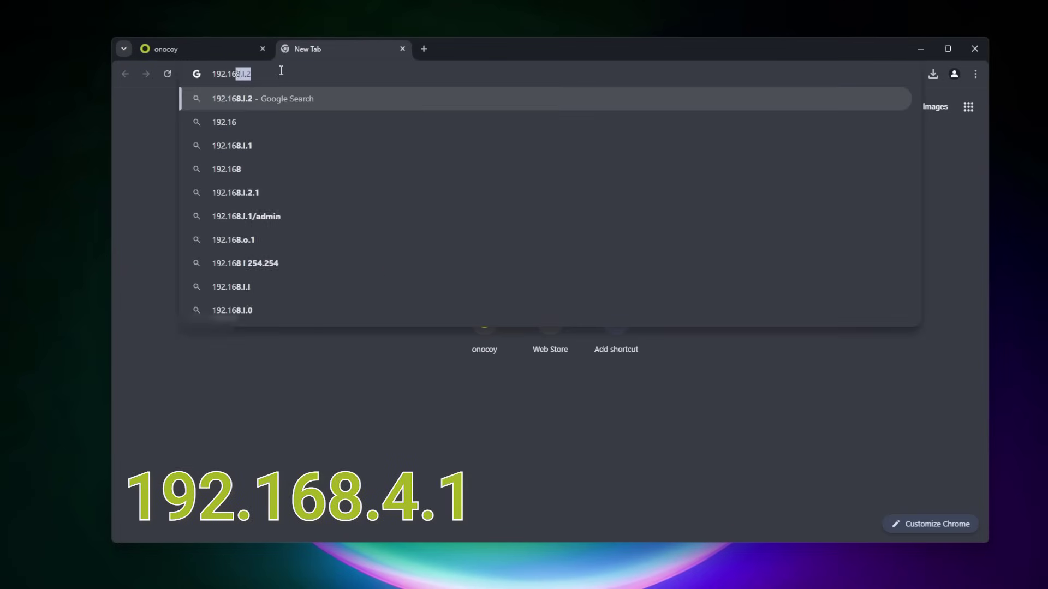
pyautogui.write('8.4.1')
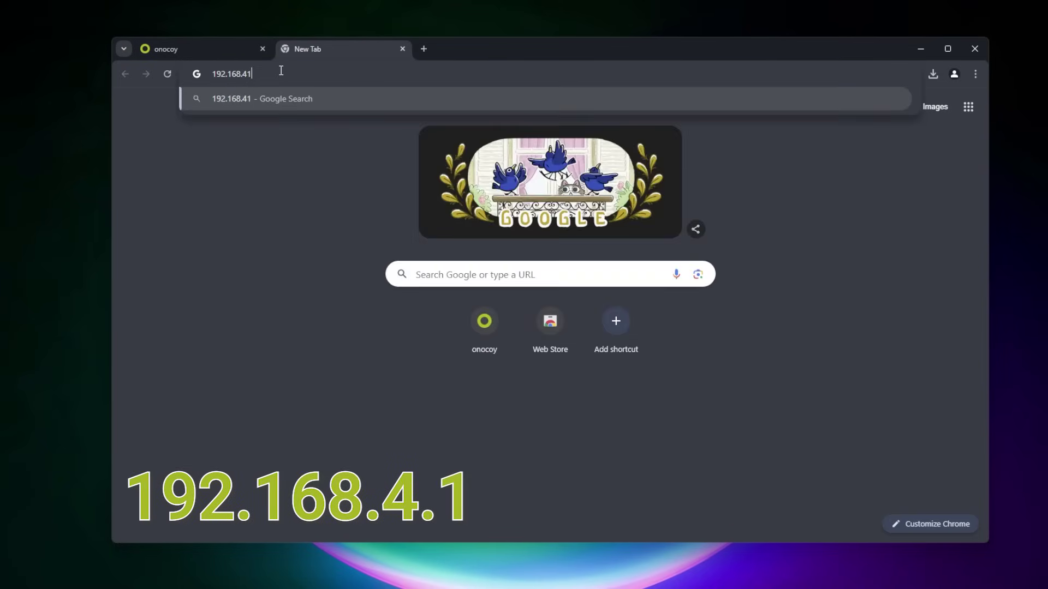
pyautogui.press('Return')
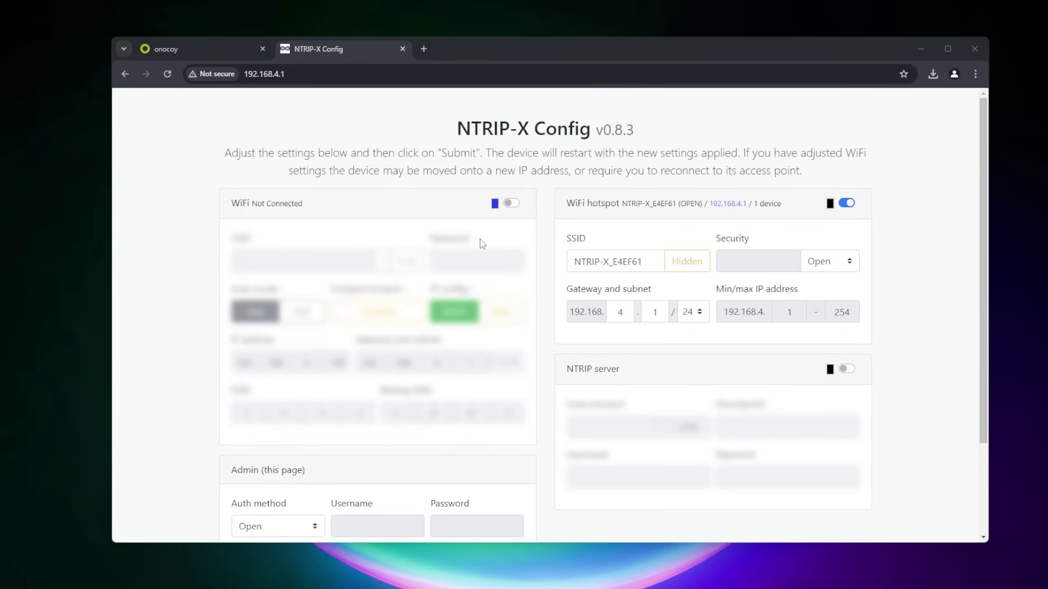
# Step: Enable the receiver's WiFi connection and scan for available networks
pyautogui.click(512, 204)
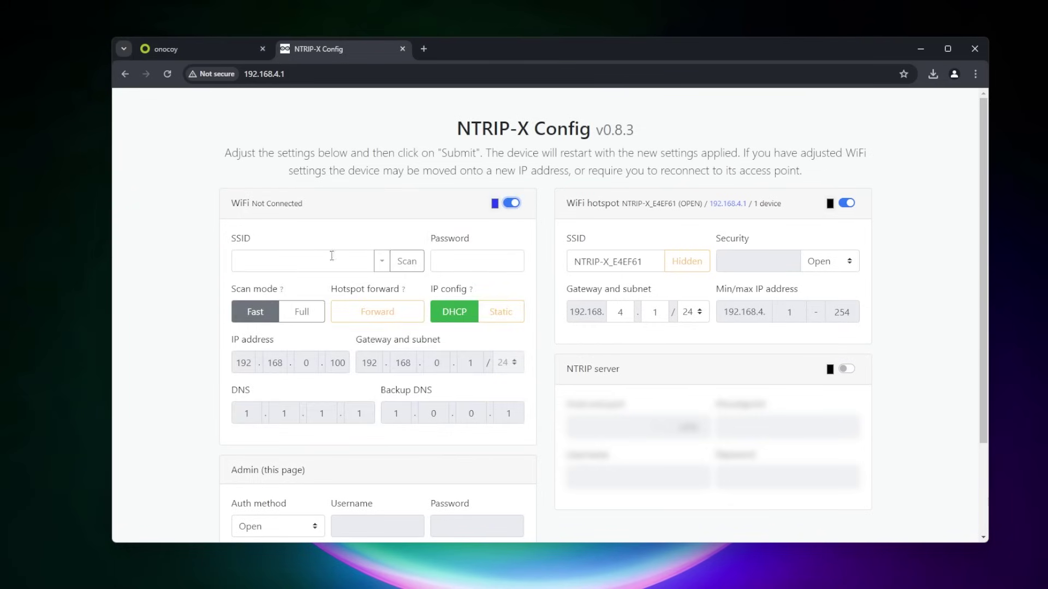
pyautogui.click(405, 268)
# Step: Set the admin page's authentication method to username/password
pyautogui.scroll(-2, 533, 324)
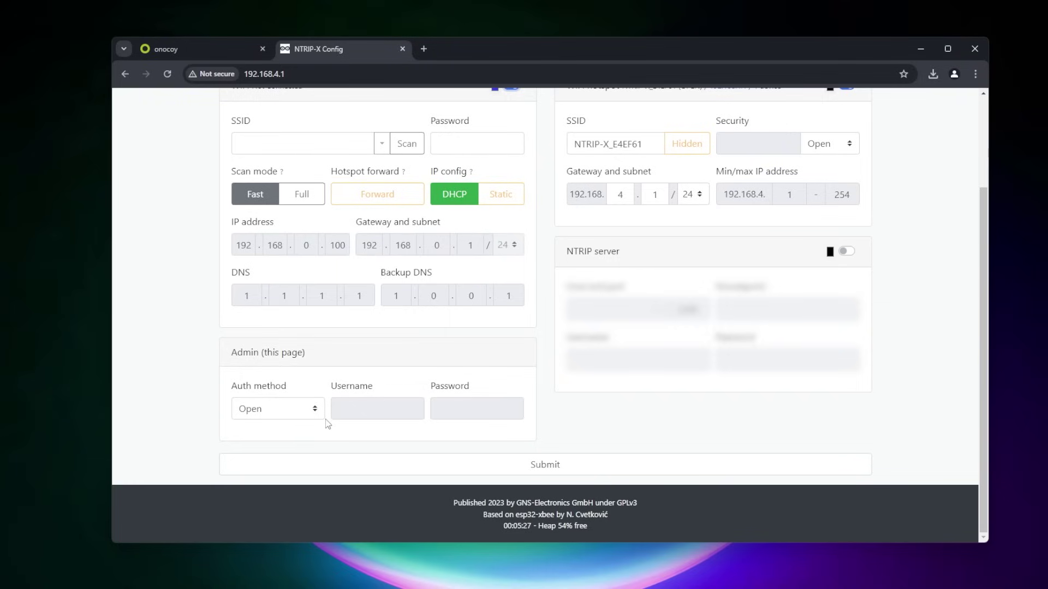
pyautogui.click(287, 415)
pyautogui.click(285, 450)
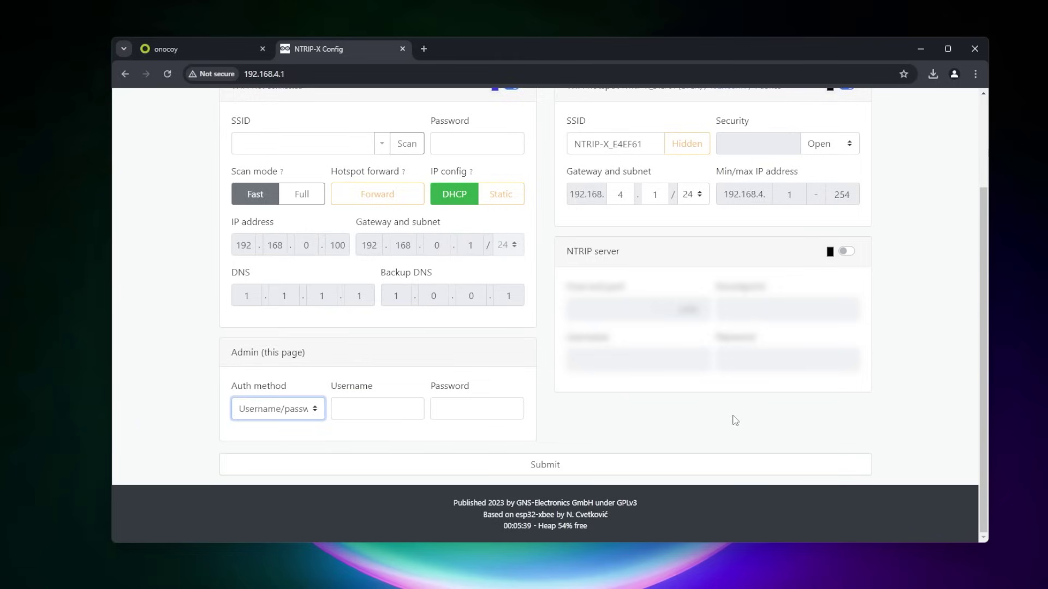
# Step: Set the WiFi hotspot's security to WPA/2-PSK (recommended)
pyautogui.scroll(3, 710, 328)
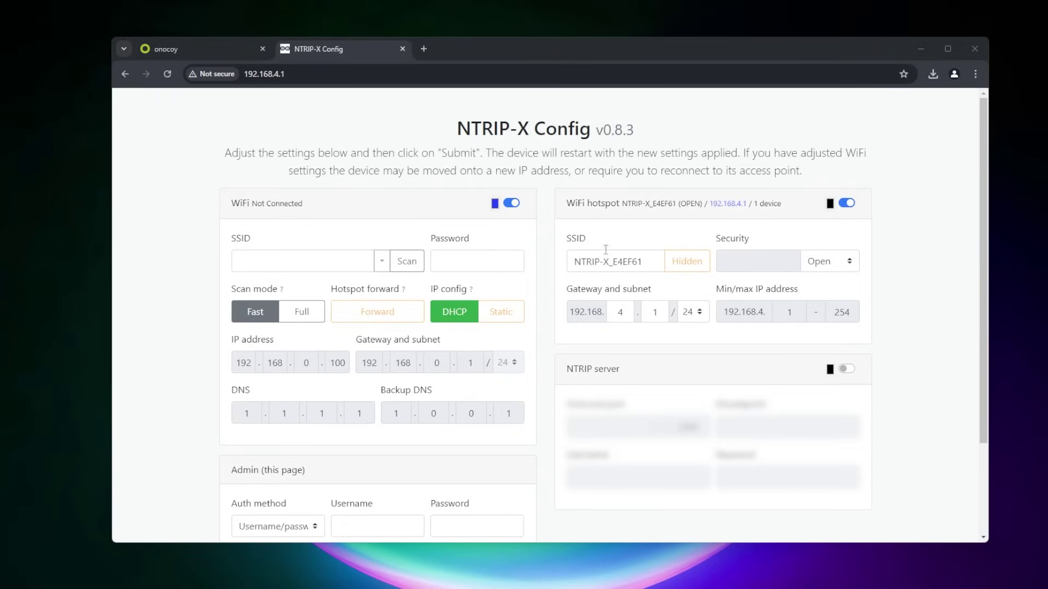
pyautogui.click(697, 264)
pyautogui.click(832, 264)
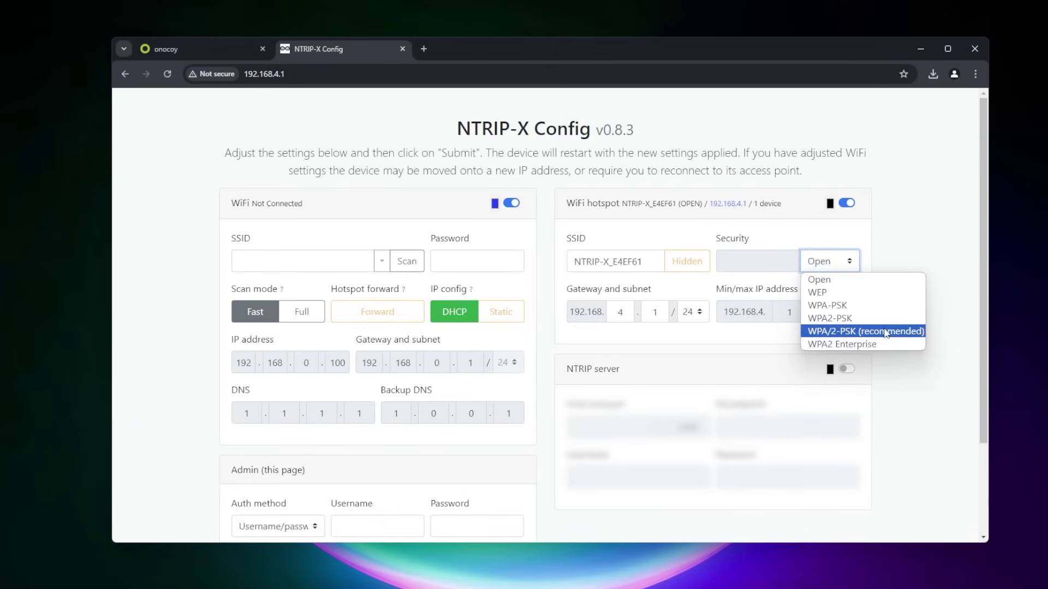
pyautogui.click(849, 332)
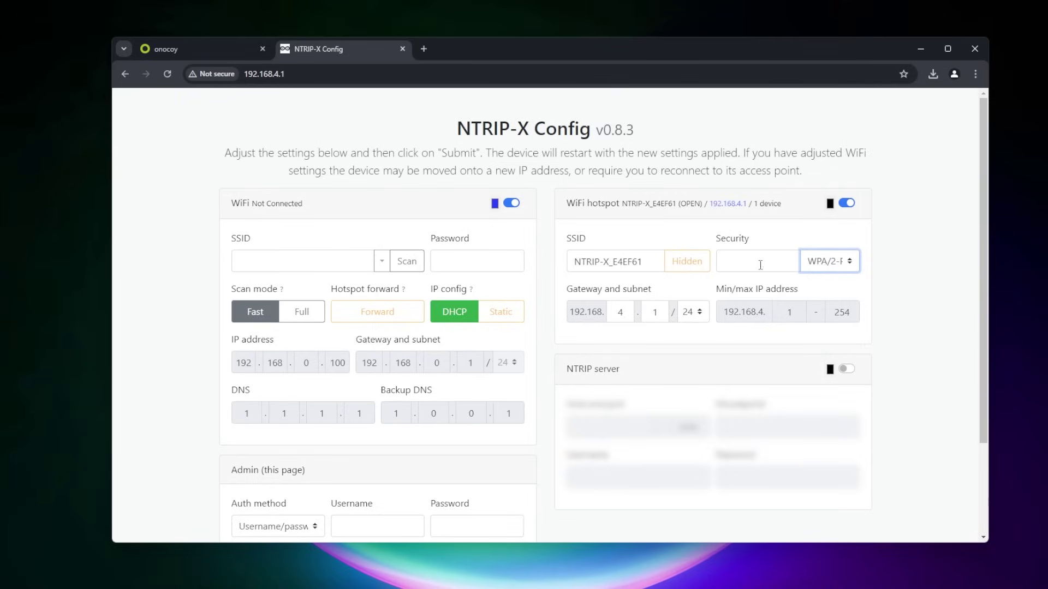
pyautogui.scroll(-2, 917, 255)
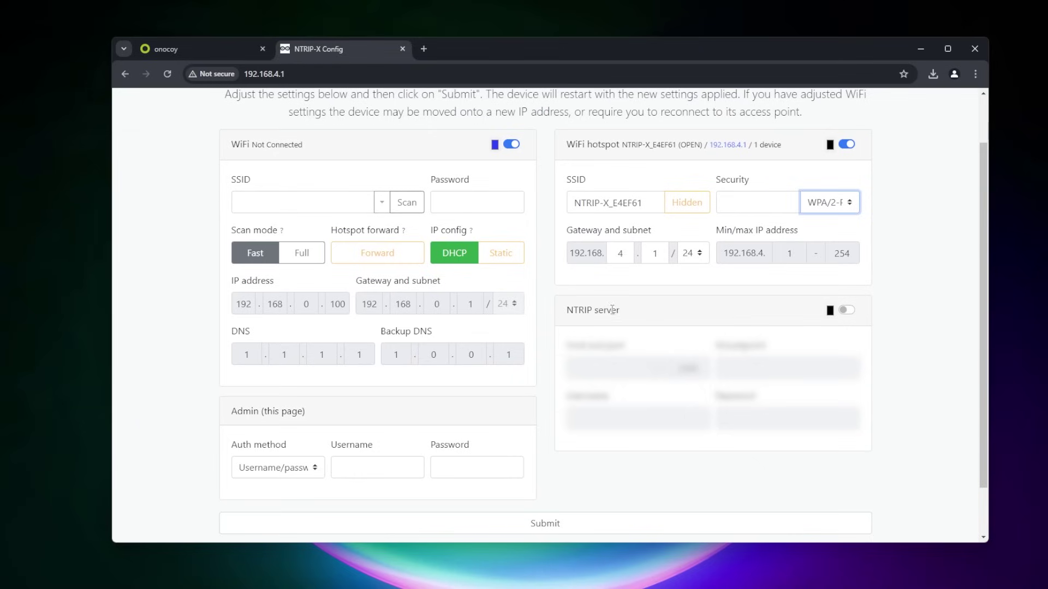
# Step: Enable the receiver's NTRIP server with host servers.onocoy.com and mountpoint NTRIPX
pyautogui.click(848, 311)
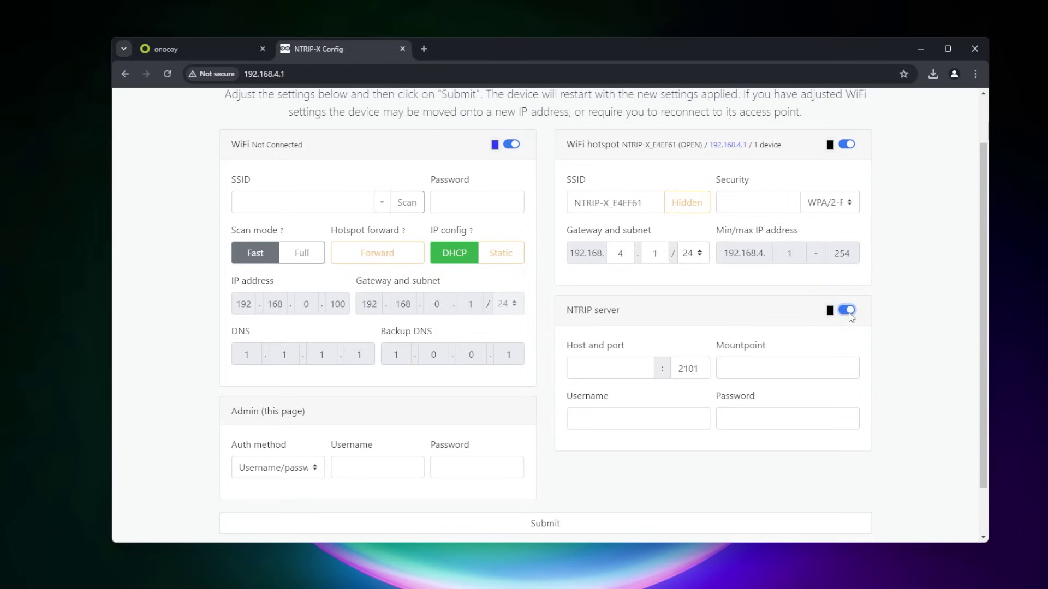
pyautogui.click(614, 369)
pyautogui.write('servers.o')
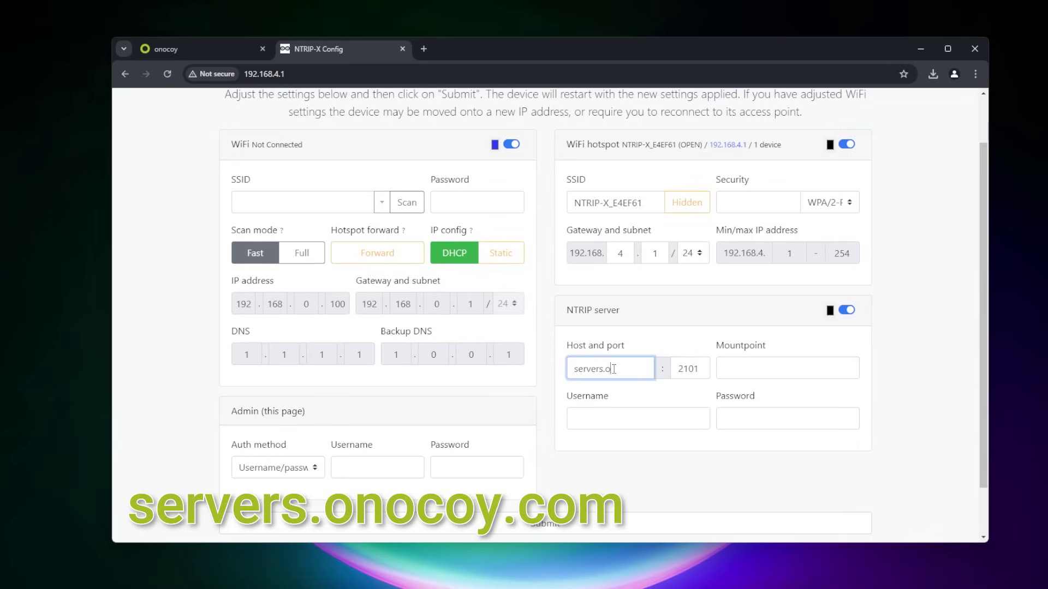
pyautogui.write('nocoy.com')
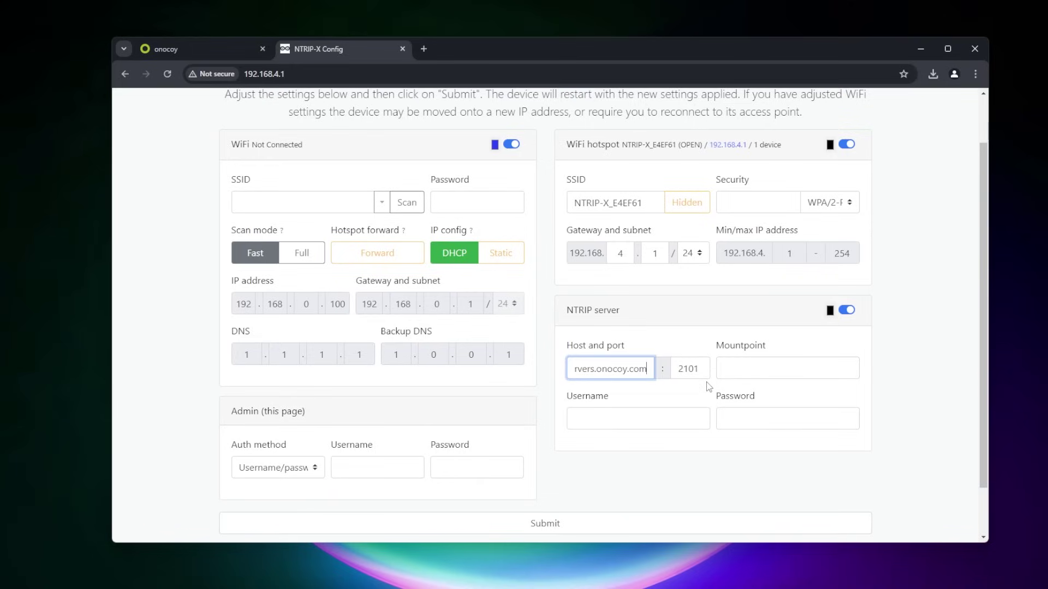
pyautogui.click(746, 370)
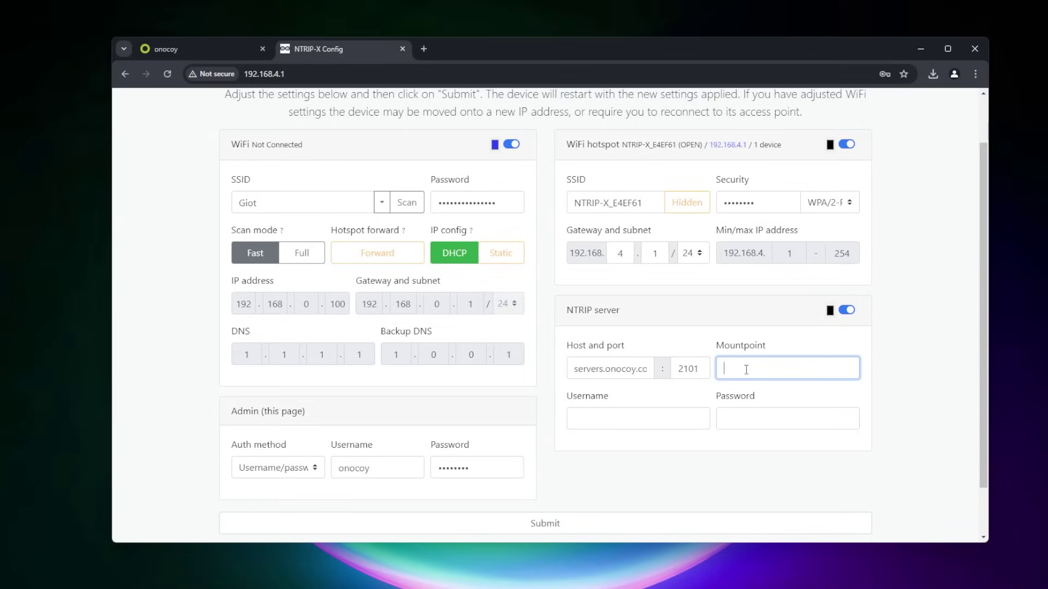
pyautogui.write('NTRIPX')
# Step: Fill in the NTRIP server's username and password from the onocoy NTRIP credential, and submit the receiver's configuration
pyautogui.click(181, 50)
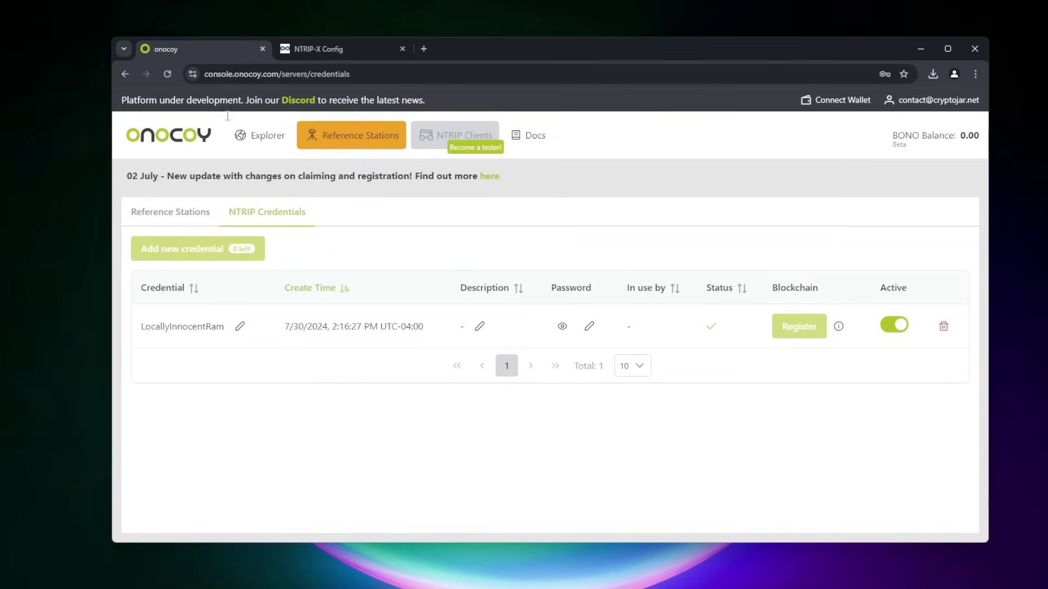
pyautogui.click(359, 54)
pyautogui.click(638, 419)
pyautogui.click(683, 439)
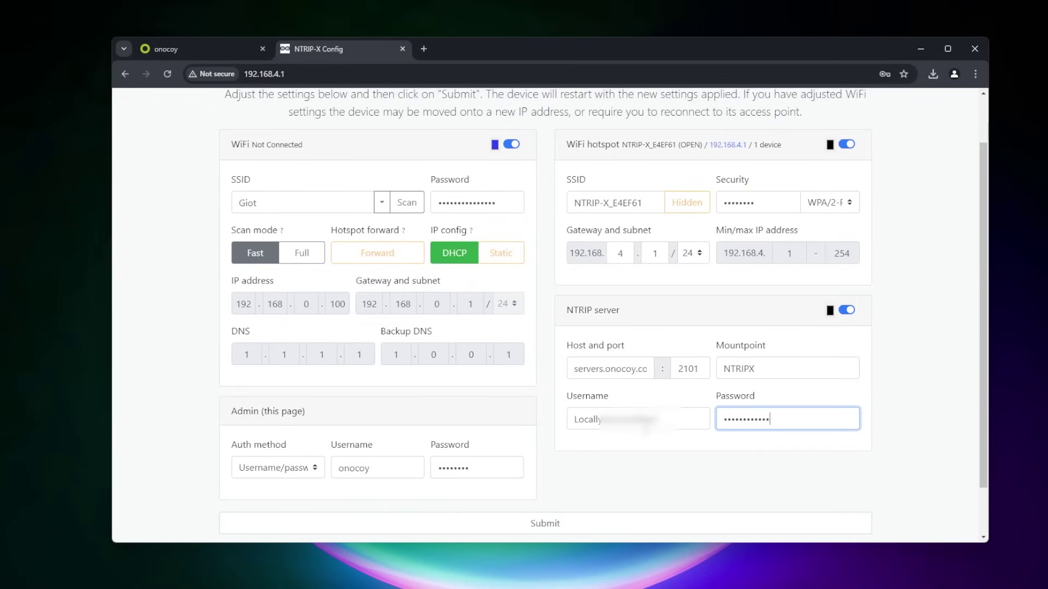
pyautogui.click(548, 528)
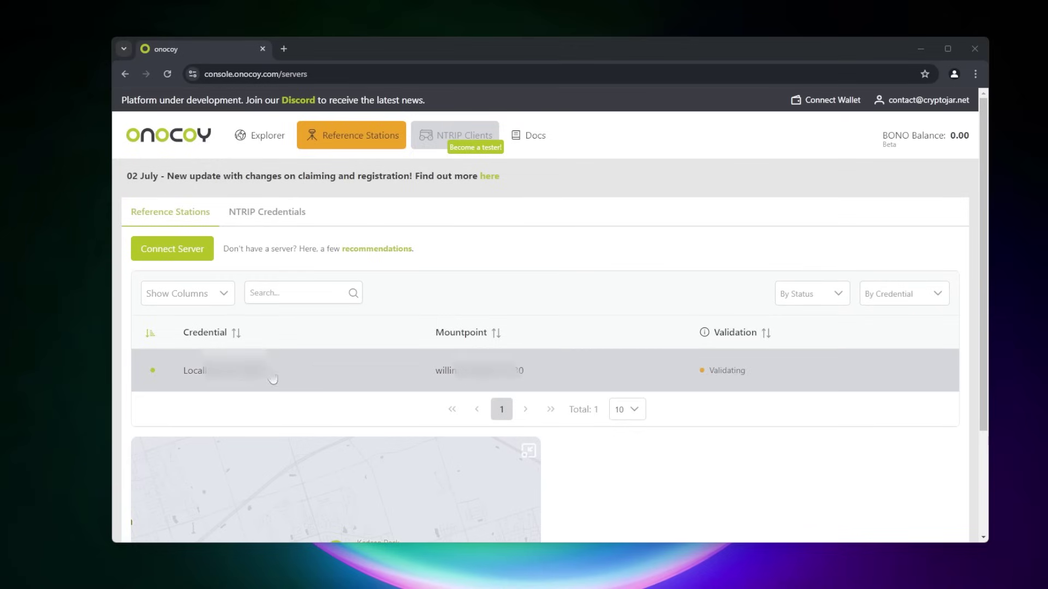
# Step: Get the Phantom wallet extension for Chrome from phantom.app and pin it in the browser
pyautogui.moveTo(150, 381)
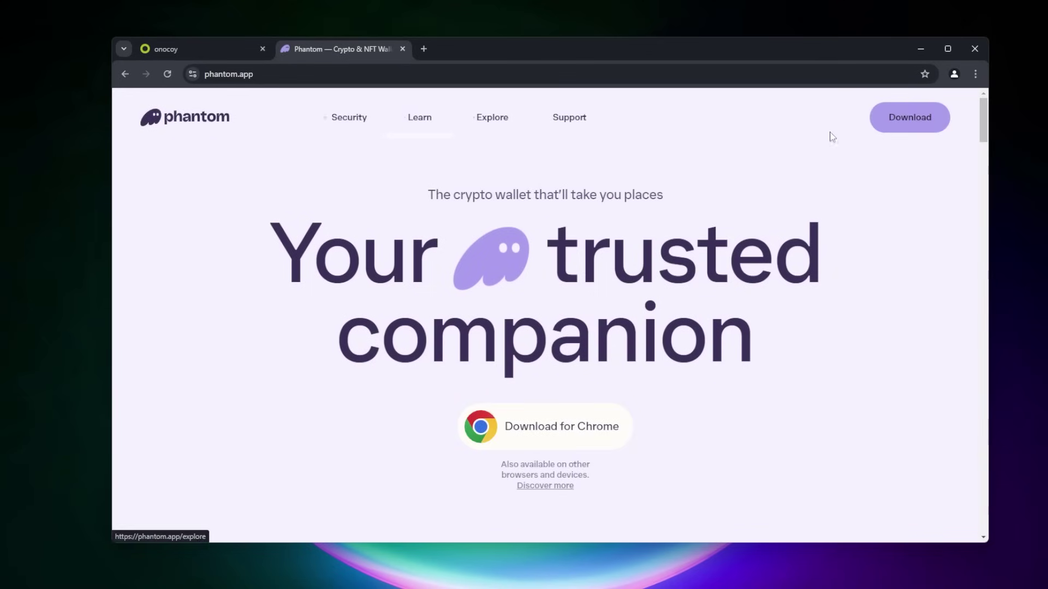
pyautogui.click(552, 426)
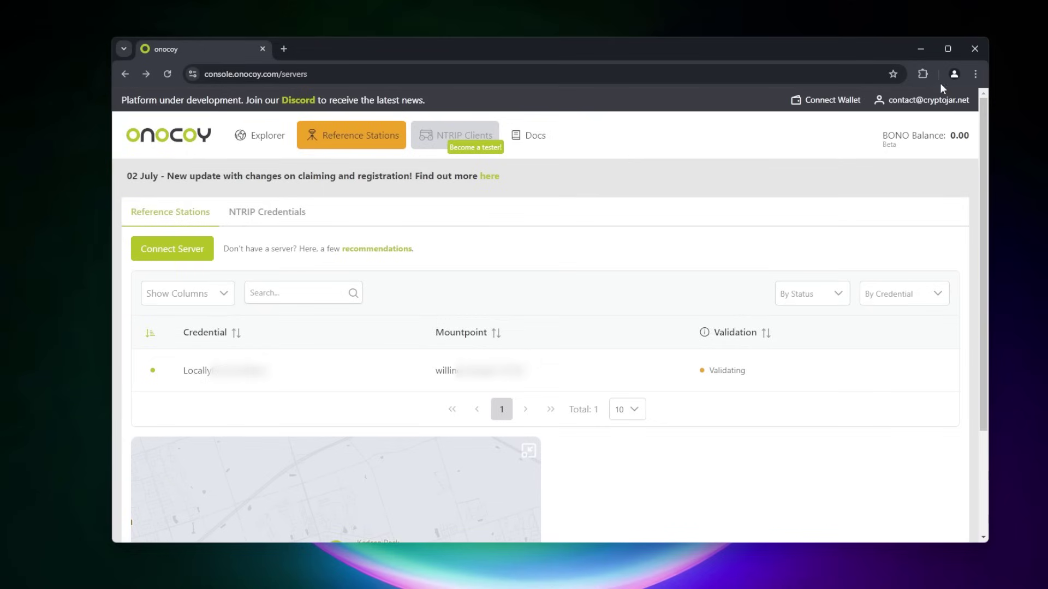
pyautogui.click(923, 74)
pyautogui.click(881, 165)
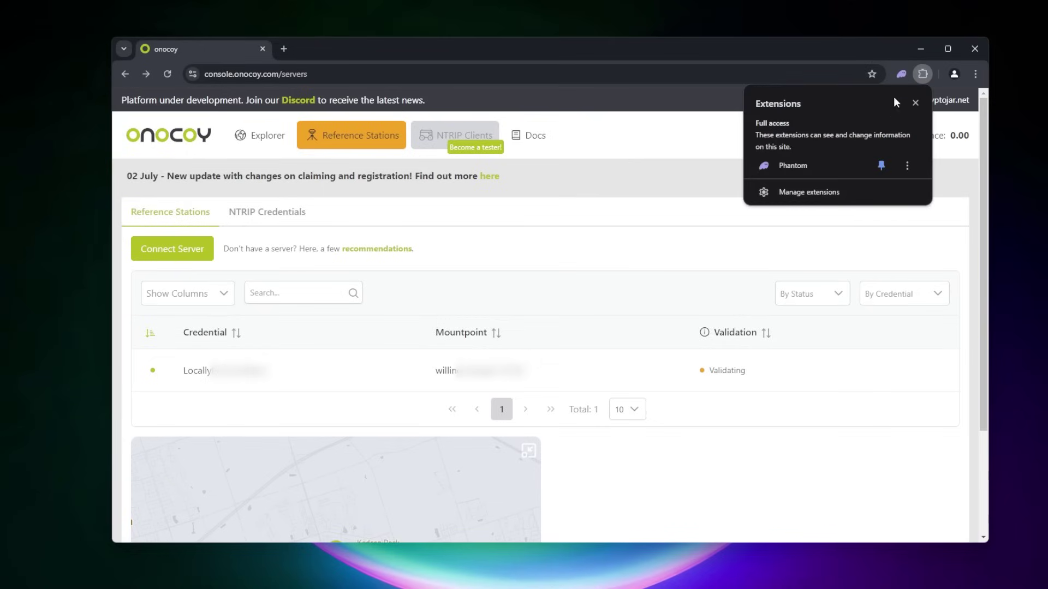
pyautogui.click(915, 104)
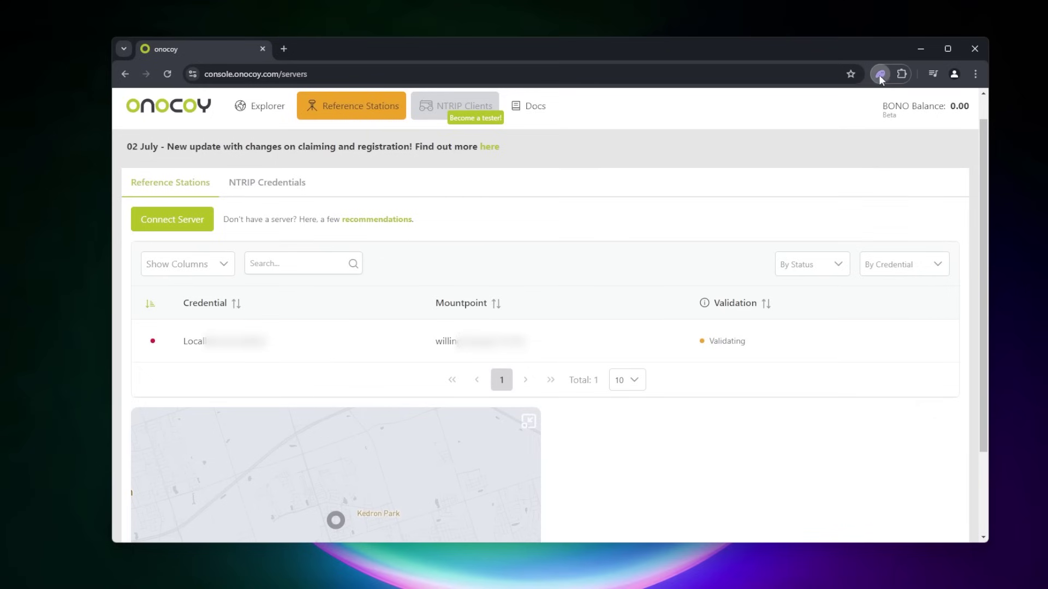
# Step: View the Phantom wallet's account overview, dismissing the What's New notice, and close the wallet
pyautogui.click(879, 75)
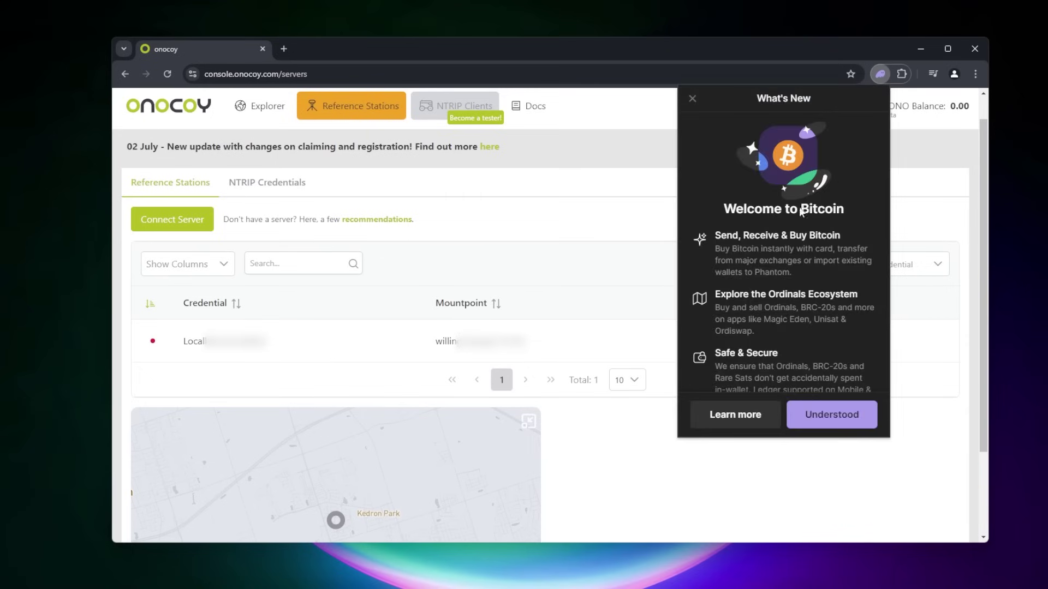
pyautogui.click(693, 99)
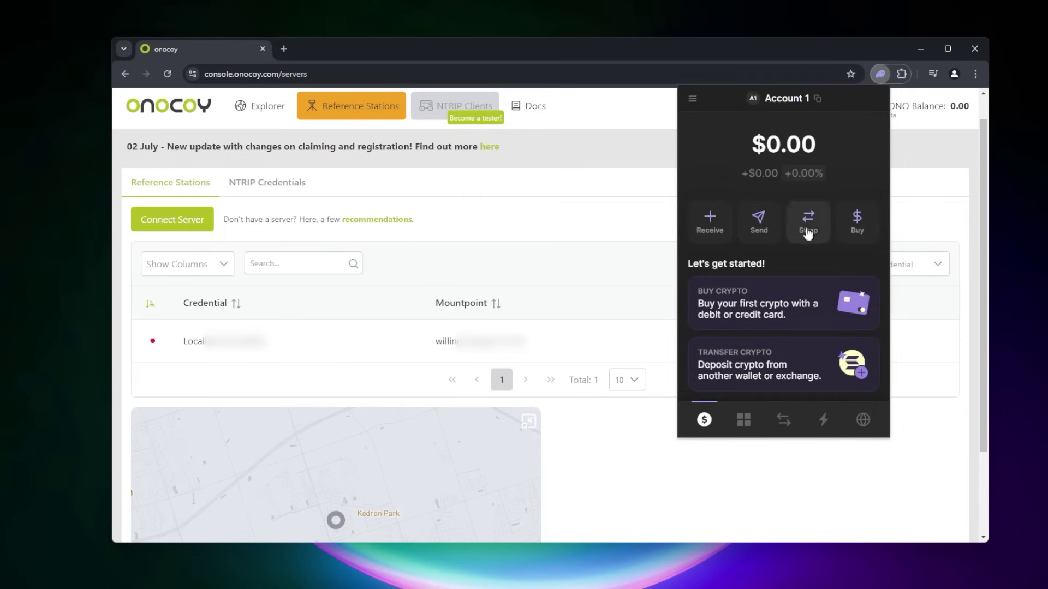
pyautogui.click(589, 256)
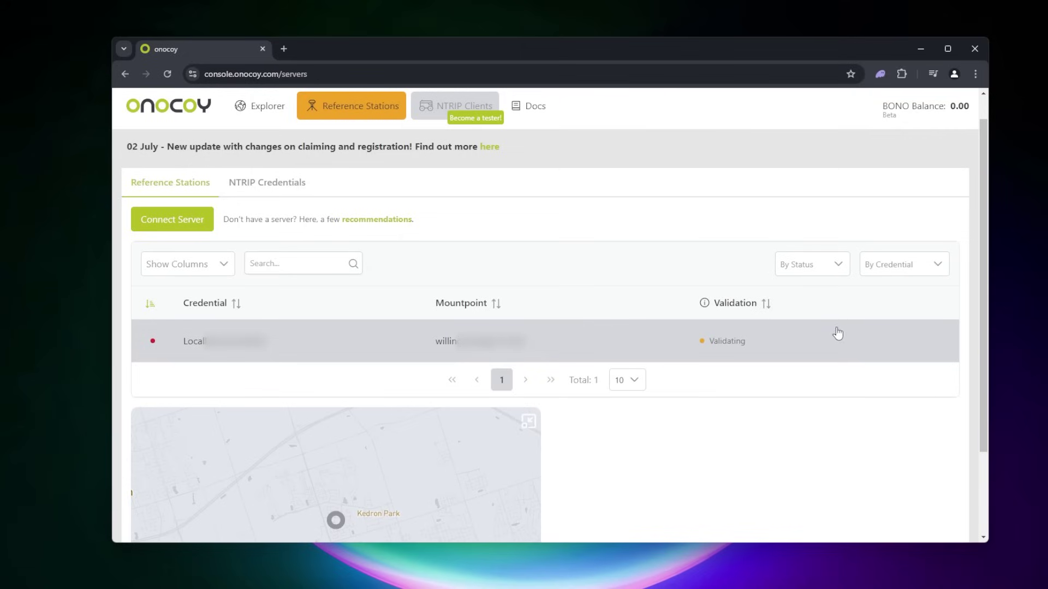